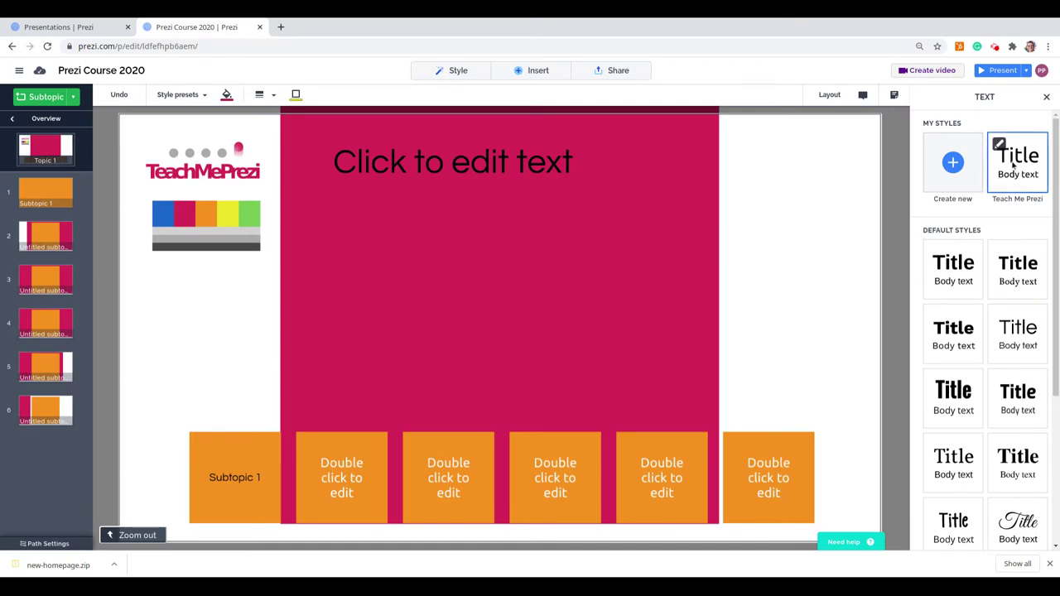
Close the Prezi Course 2020 presentation and start a new presentation from scratch.
left_click(1046, 97)
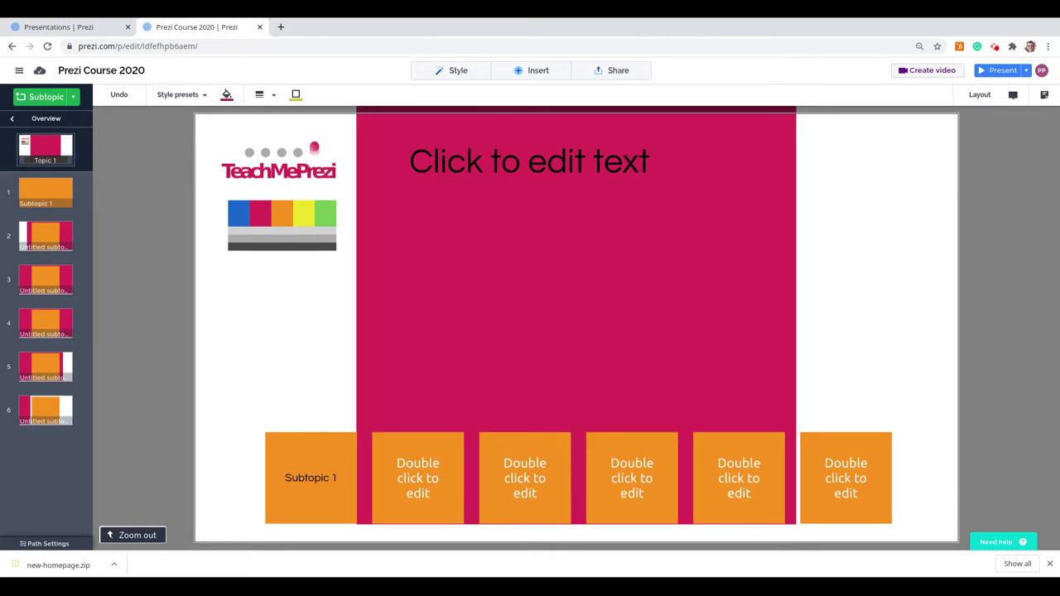
left_click(261, 27)
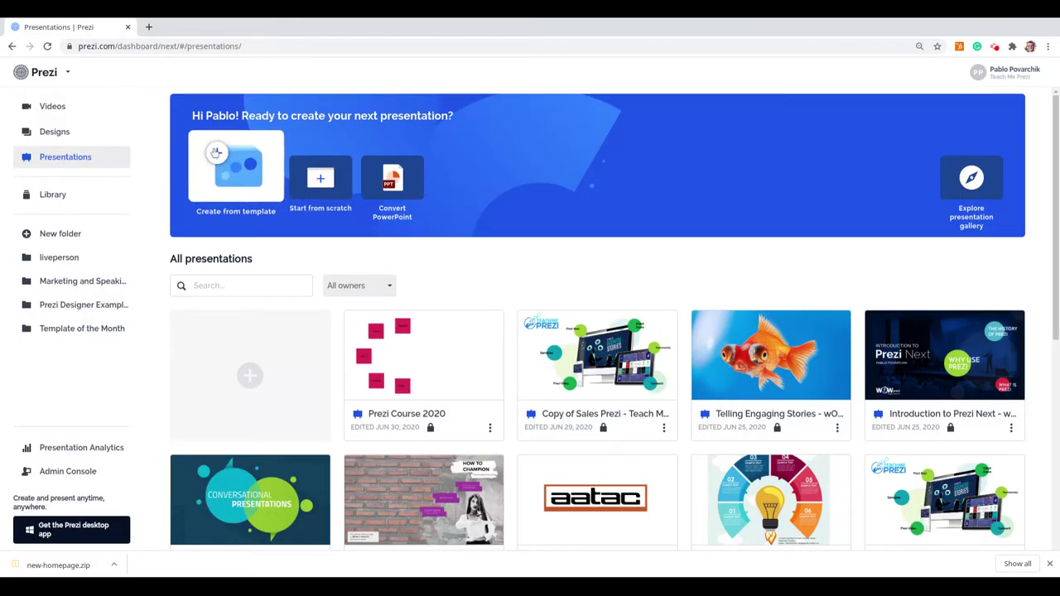
double_click(286, 187)
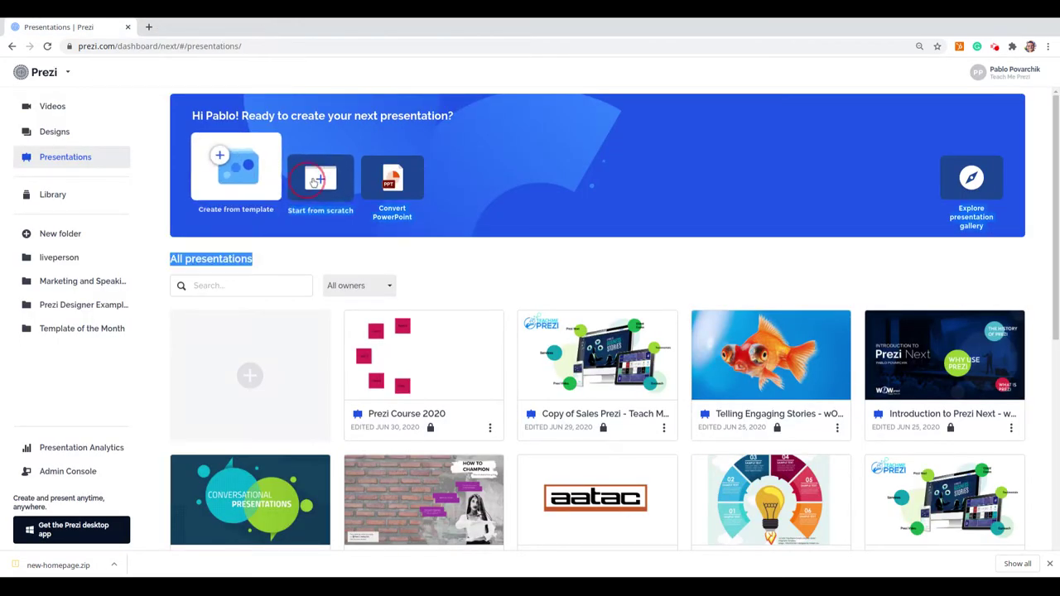
left_click(320, 181)
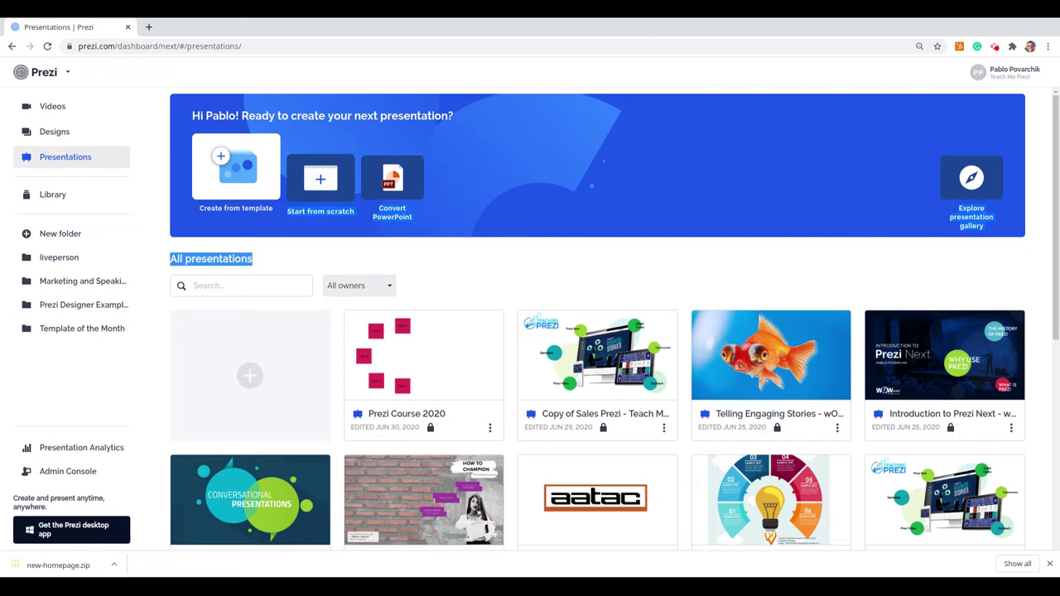
left_click(321, 181)
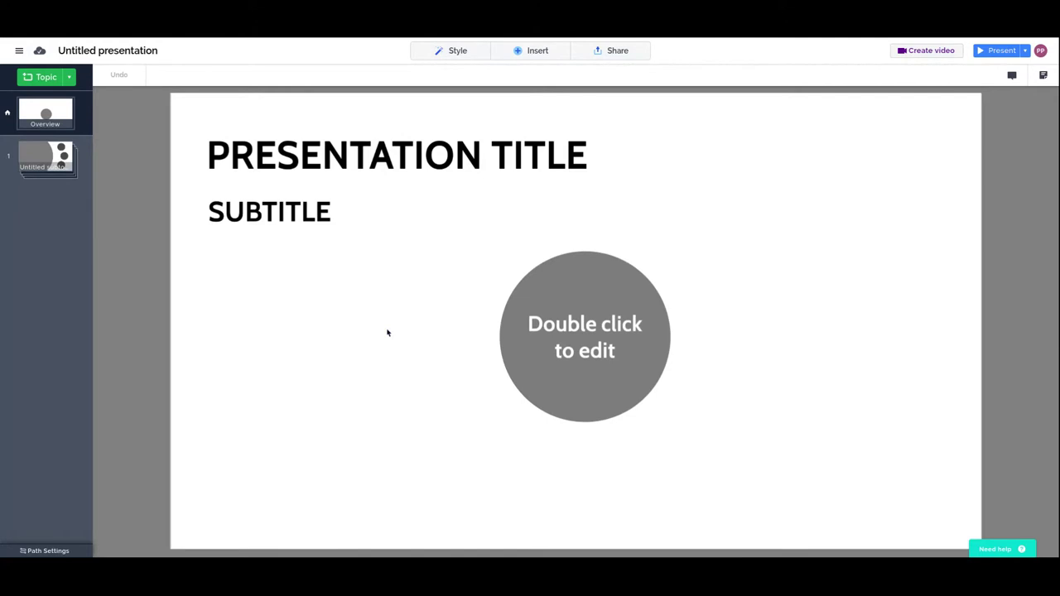
Review the available insert options, and zoom into the default topic circle and back out to the overview.
left_click(542, 54)
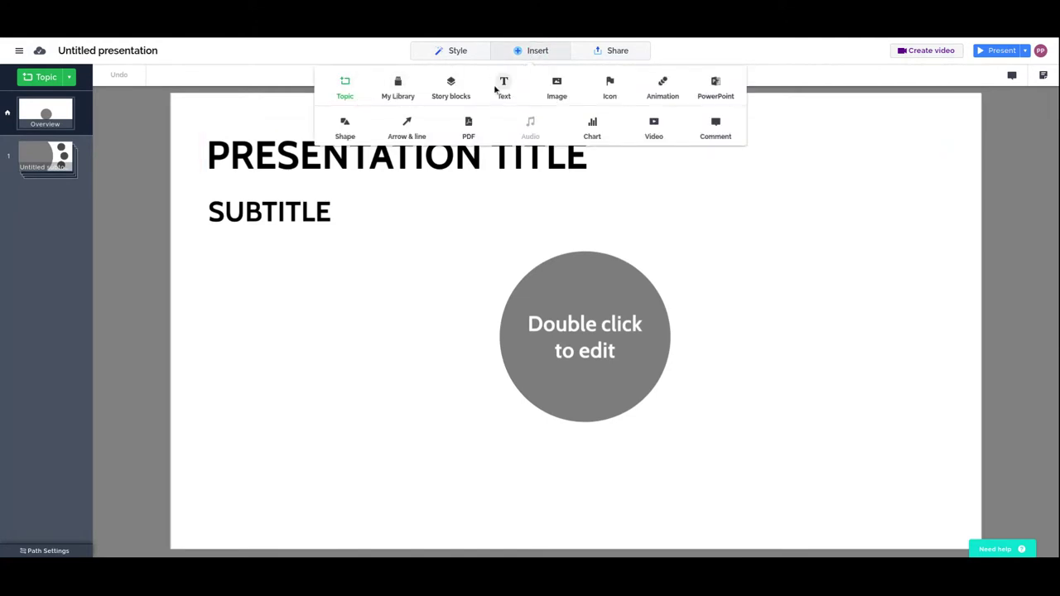
left_click(391, 290)
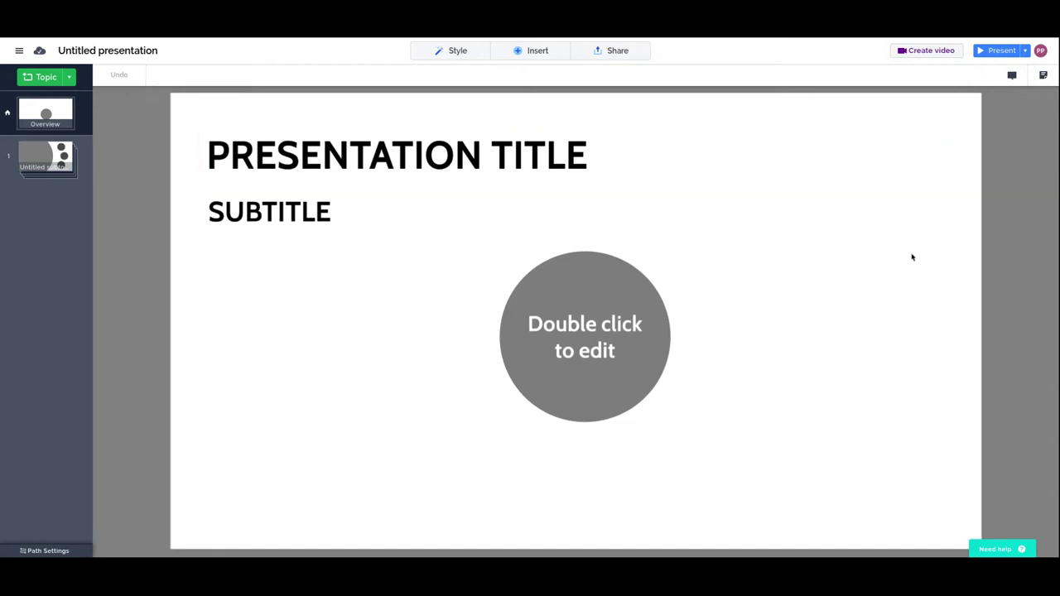
left_click(596, 311)
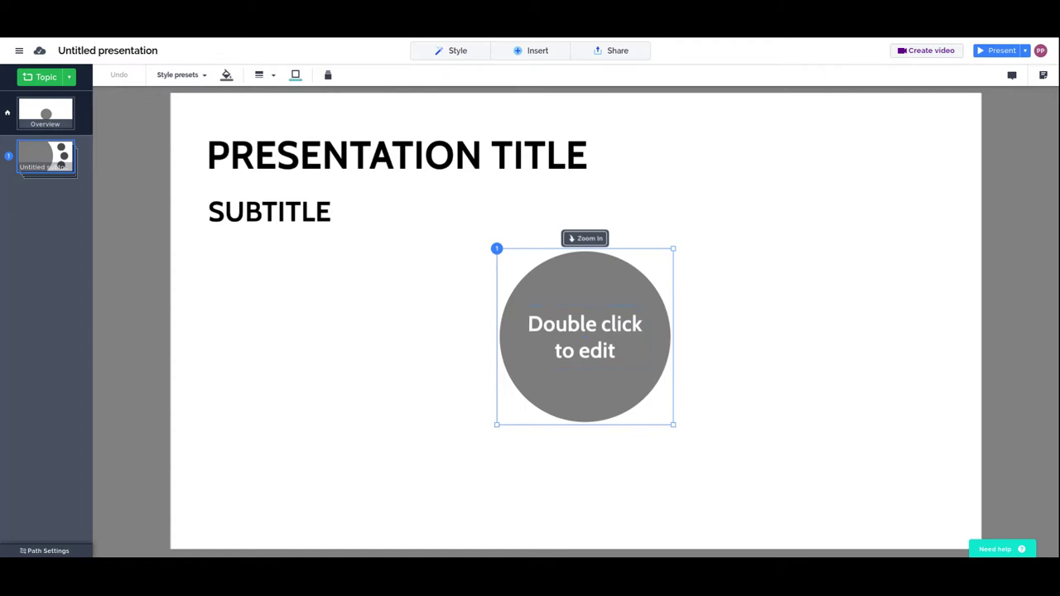
left_click(588, 298)
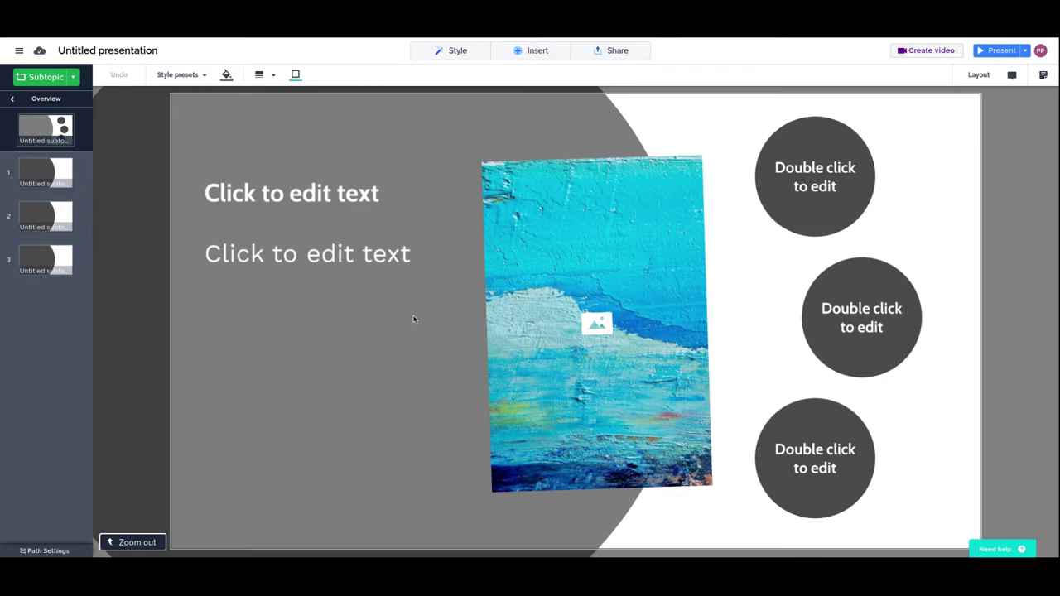
key("Escape")
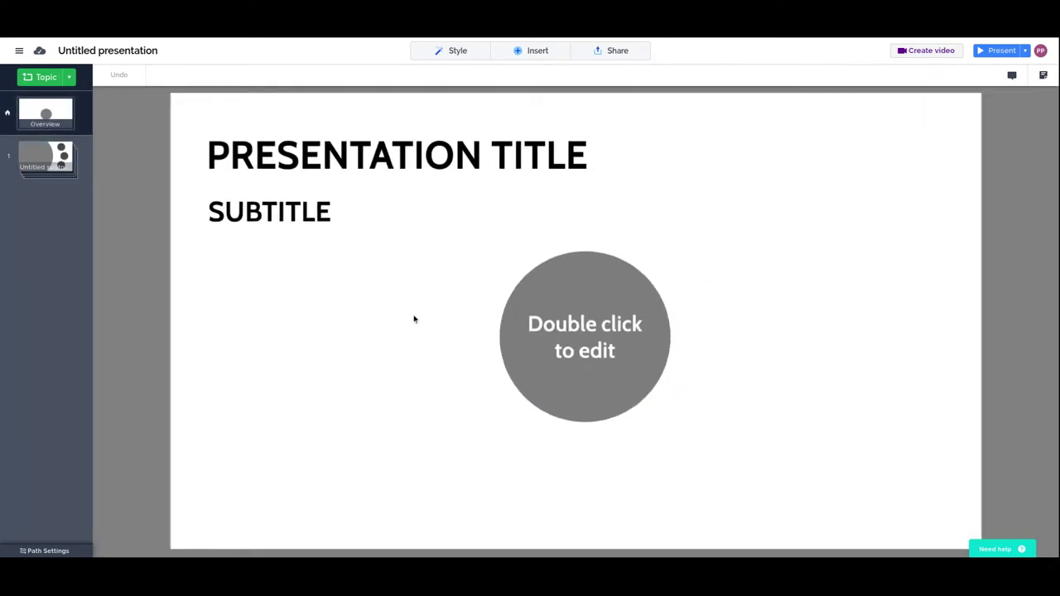
Add two more topics to the overview and spread the three topic circles apart on the canvas.
left_click(40, 79)
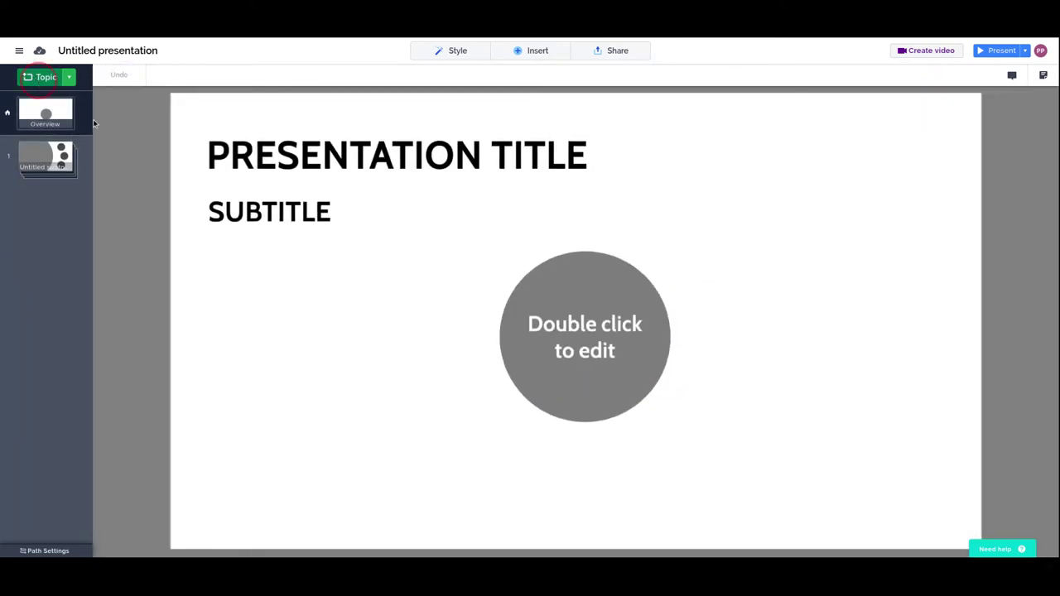
left_click(55, 77)
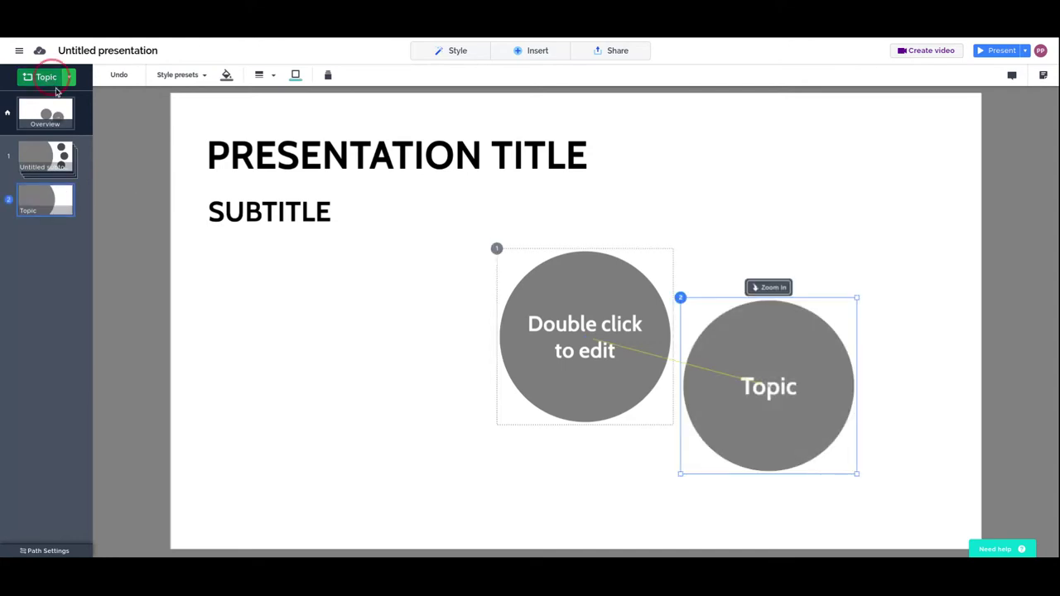
left_click_drag(605, 308, 374, 406)
left_click(765, 363)
left_click_drag(758, 362, 693, 408)
left_click_drag(823, 193, 830, 238)
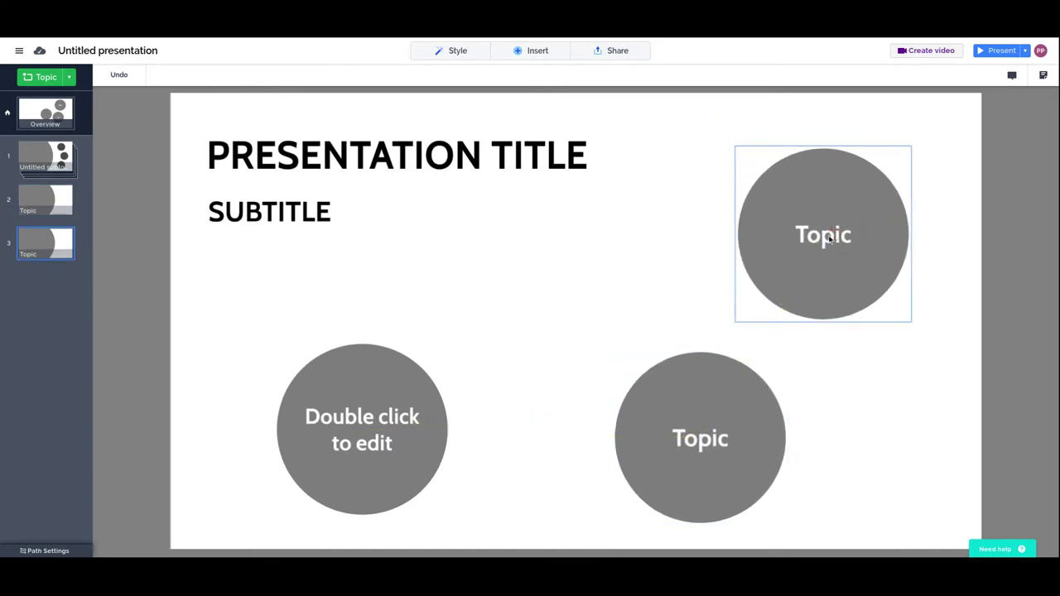
Inspect the path order of the three topics, and zoom into the first topic and back out.
left_click(814, 202)
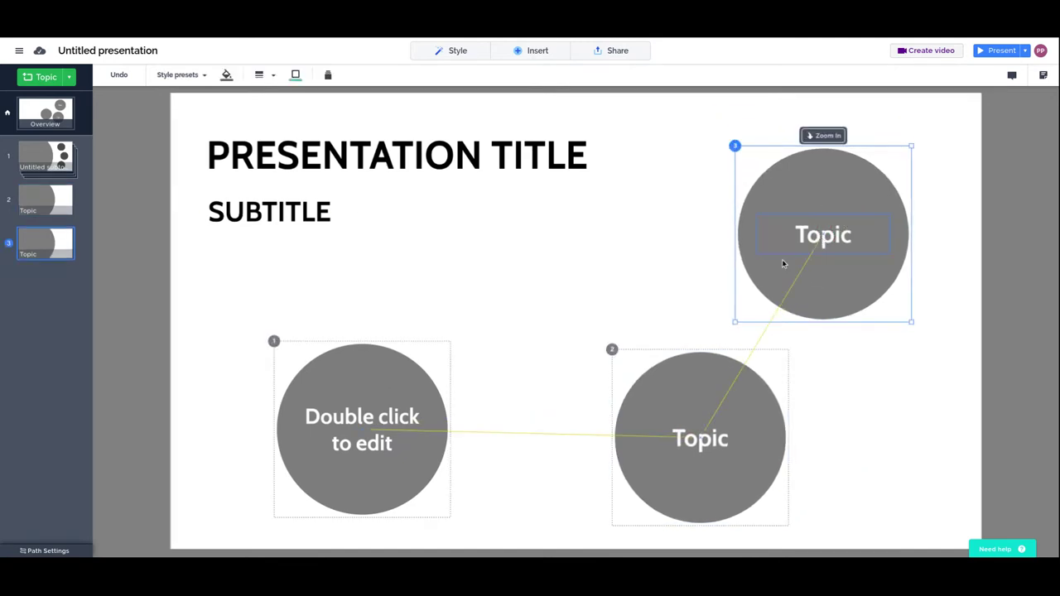
left_click(721, 398)
left_click(373, 385)
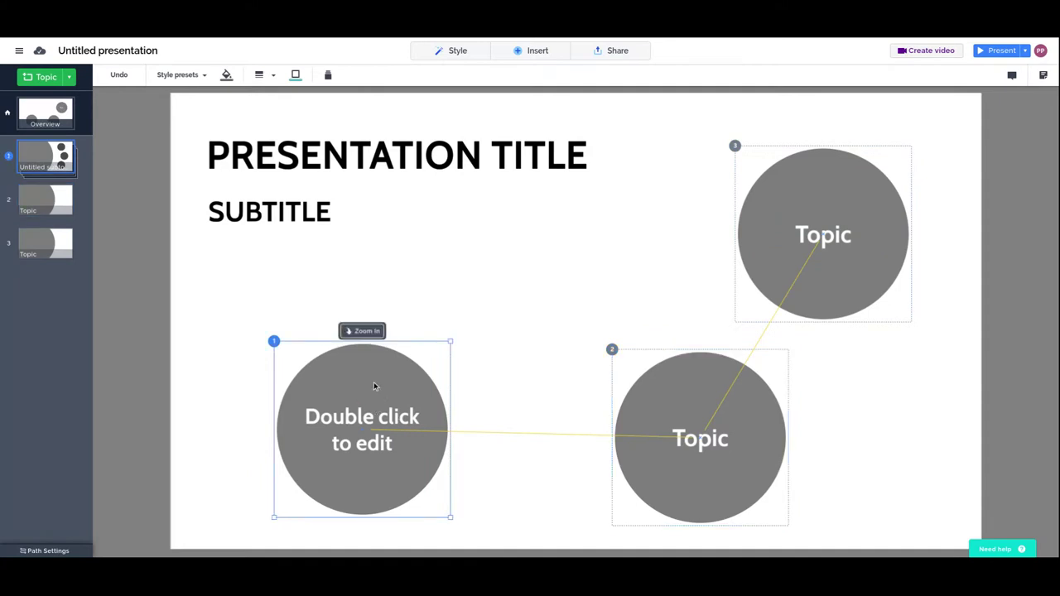
double_click(374, 382)
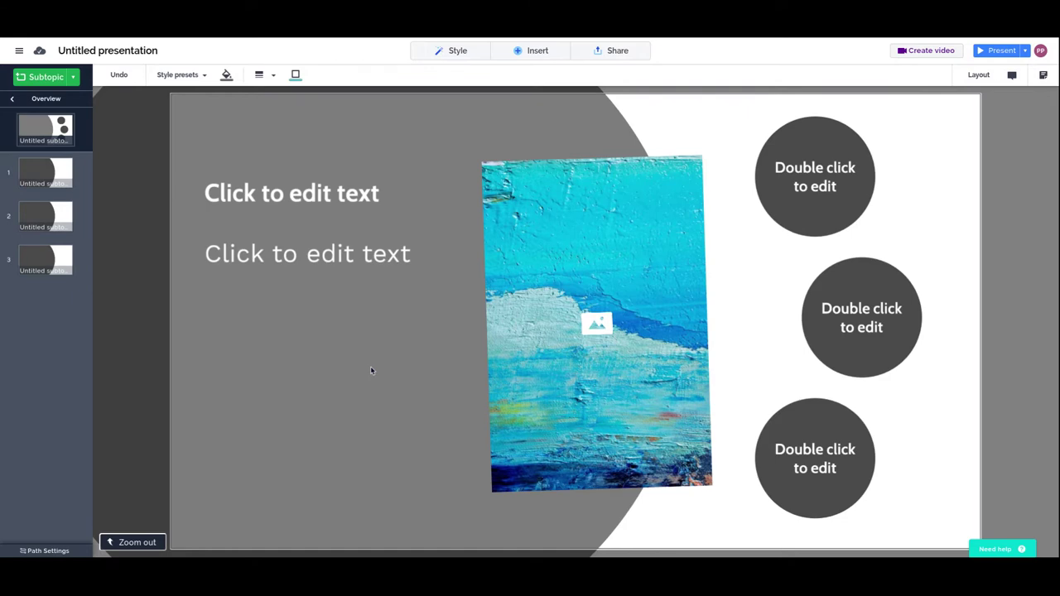
left_click(384, 371)
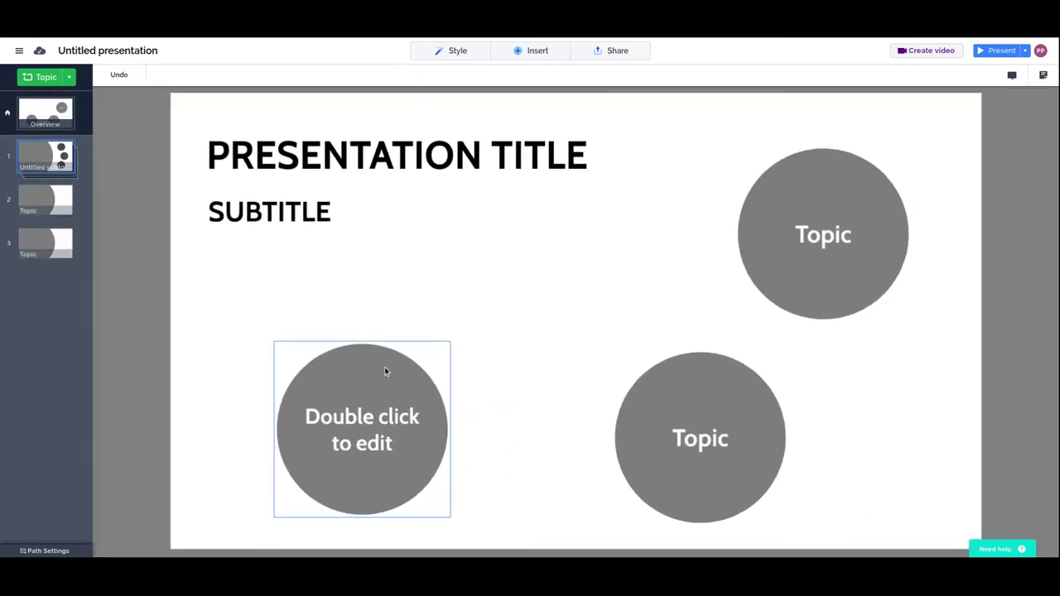
Add a fourth topic of the Planet type to the overview.
left_click(515, 50)
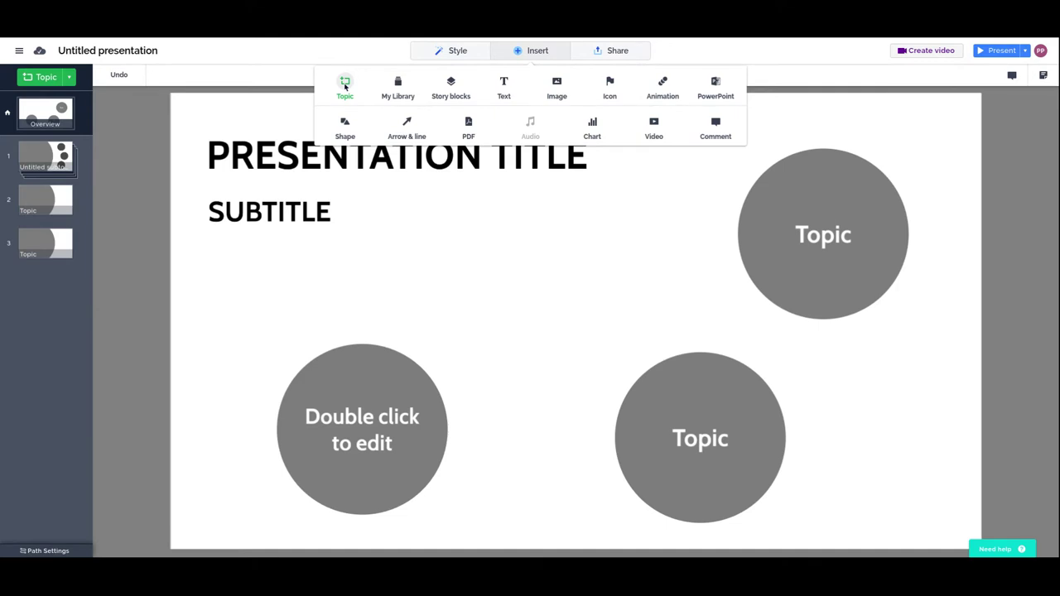
left_click(71, 77)
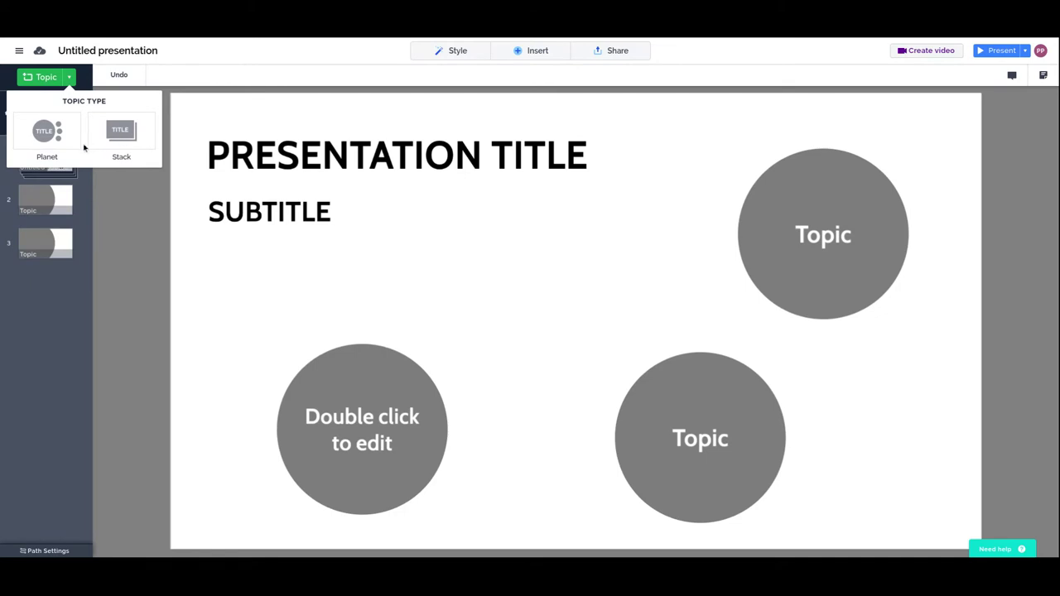
left_click(52, 132)
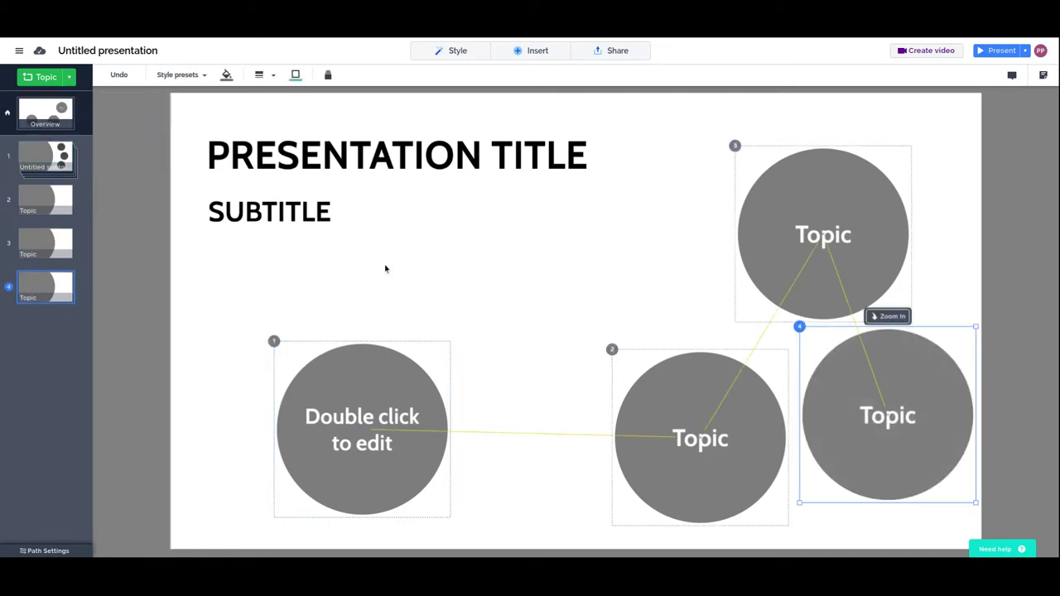
Rearrange the four topic circles so three are spaced across the lower canvas and one sits in its upper-right corner.
left_click_drag(660, 374, 570, 382)
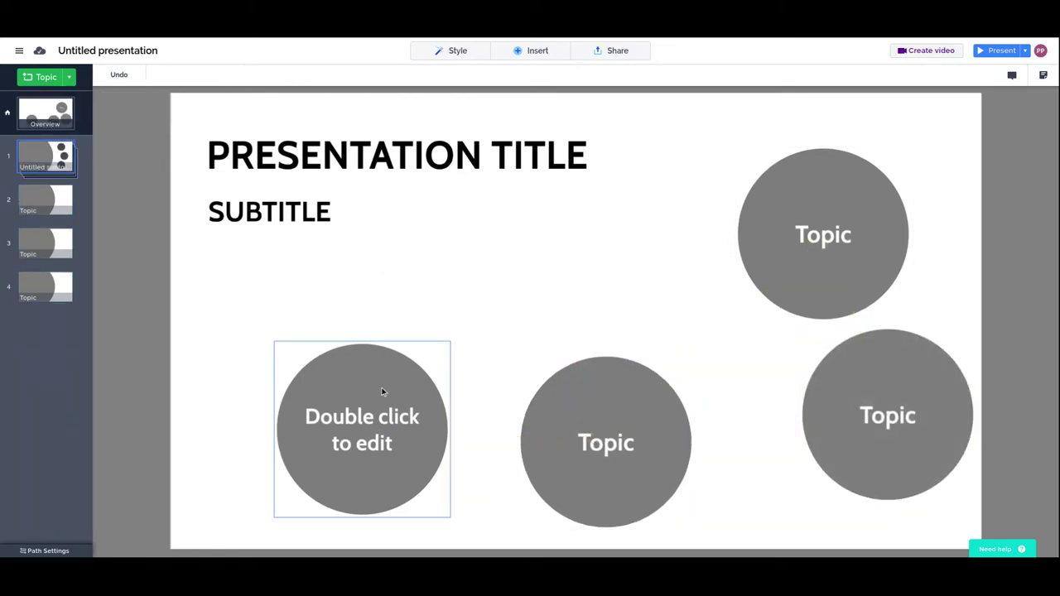
left_click_drag(386, 395, 316, 360)
left_click_drag(561, 414, 507, 406)
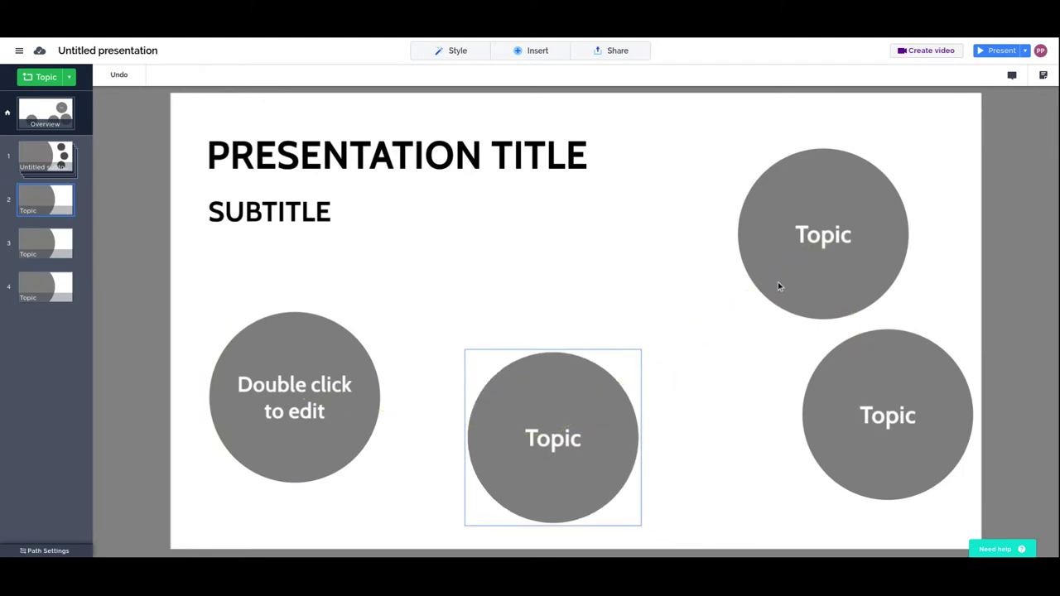
left_click_drag(778, 283, 691, 294)
left_click_drag(833, 379, 843, 374)
left_click_drag(904, 243, 855, 167)
left_click(764, 265)
left_click_drag(765, 265, 808, 422)
left_click(565, 392)
left_click_drag(565, 391, 532, 390)
Browse the insertable content in My Library, Story blocks and Icons.
left_click(537, 50)
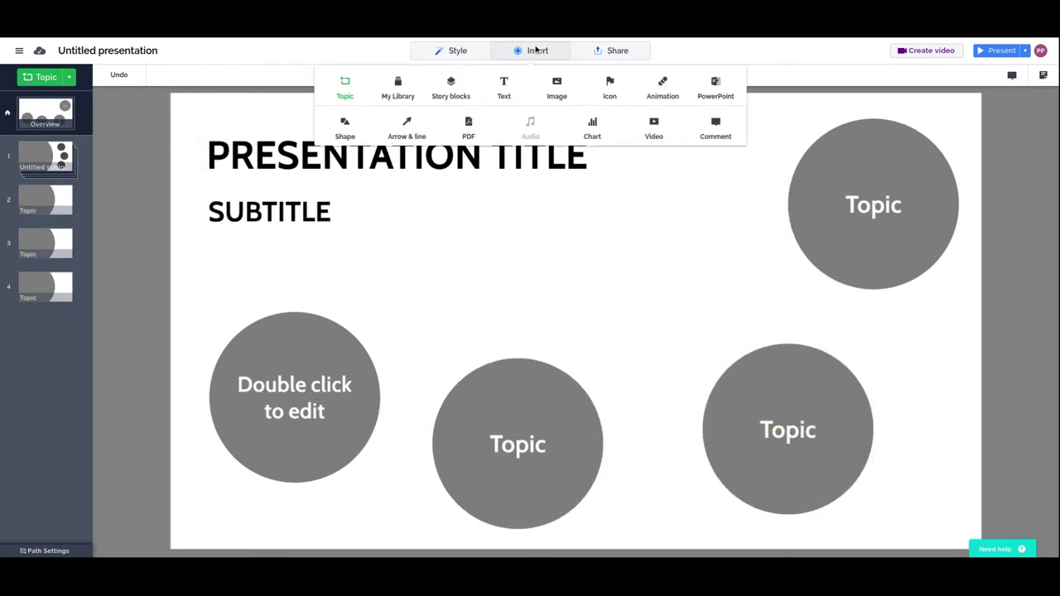
left_click(398, 88)
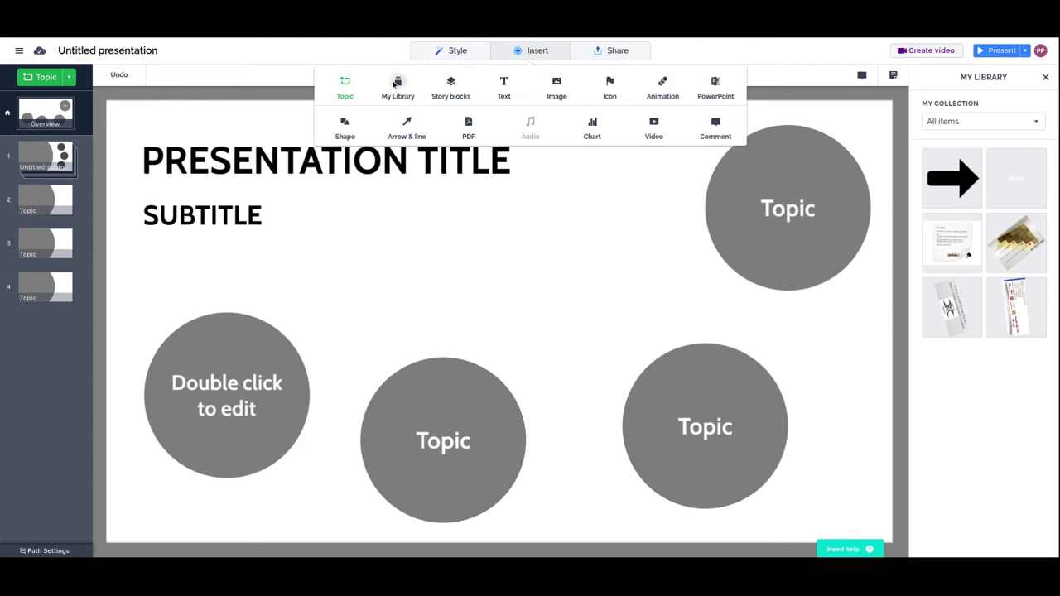
left_click(451, 83)
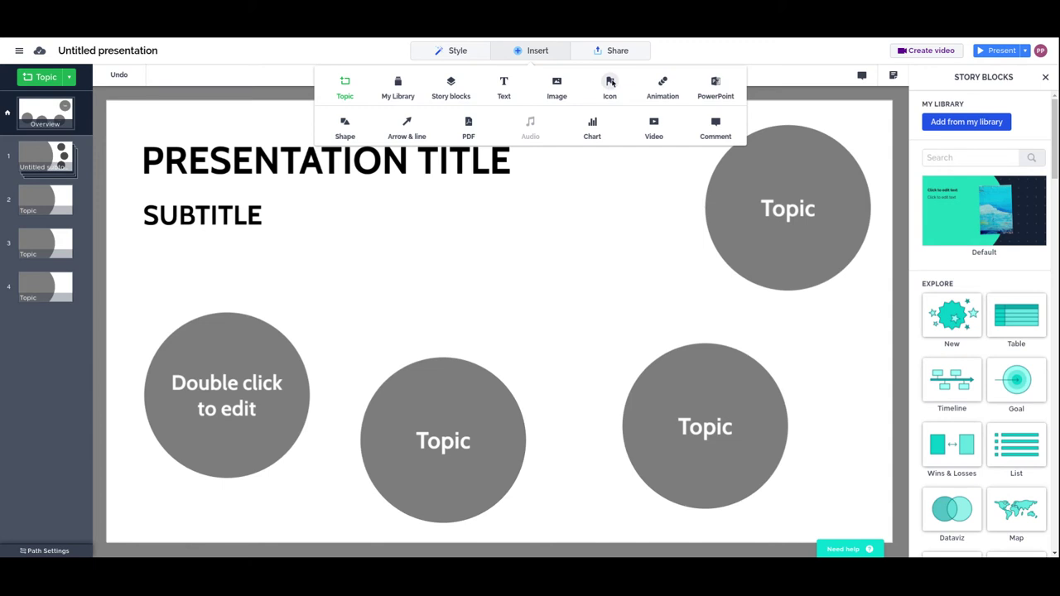
left_click(611, 83)
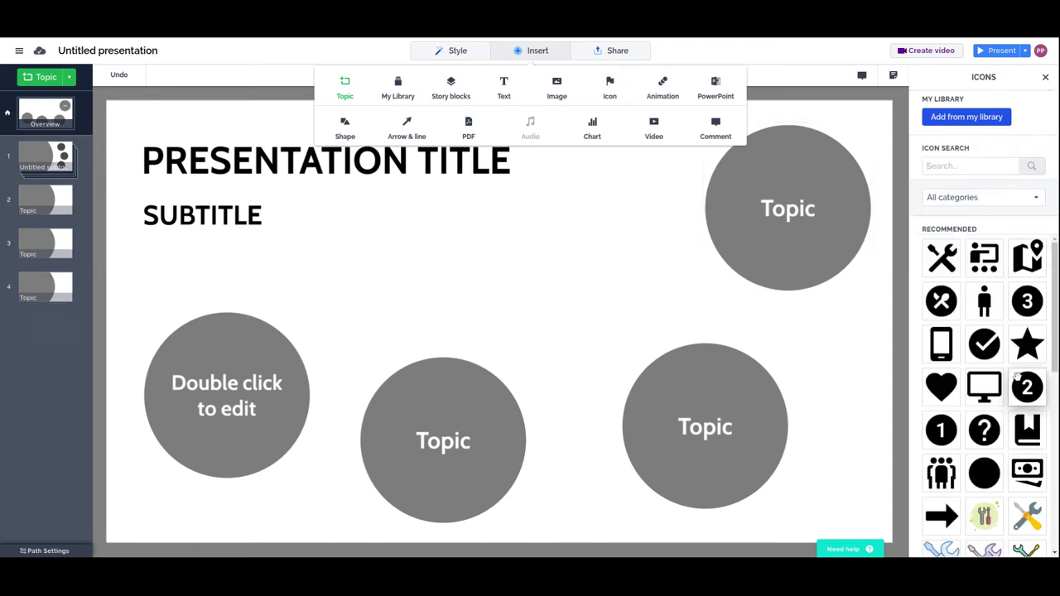